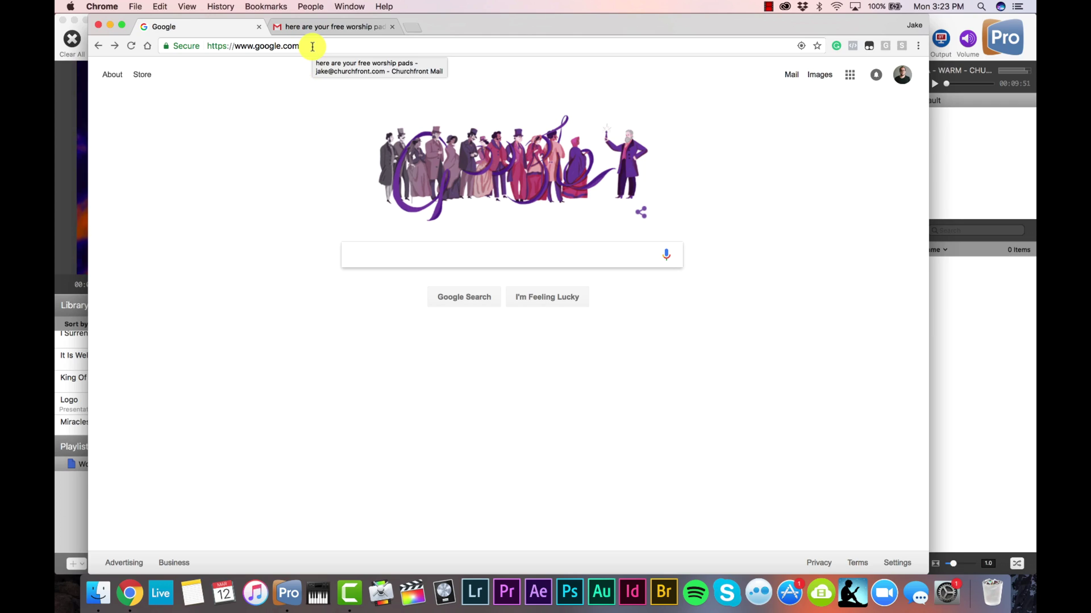
# - Load churchfrontpads.com and submit the free worship pads signup form with name and e-mail
pyautogui.click(312, 47)
pyautogui.write('churchfront')
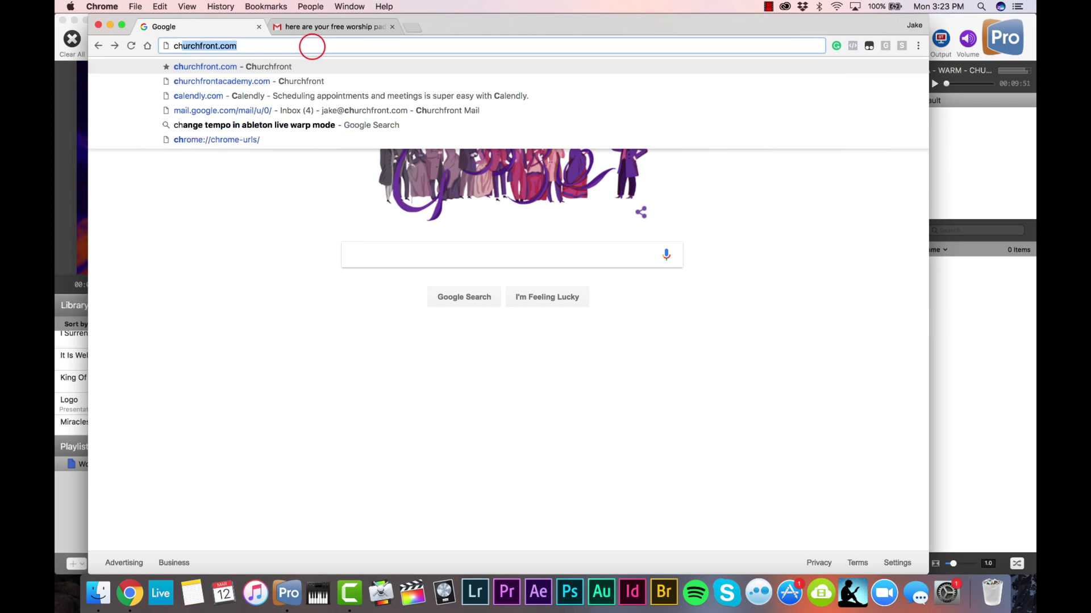
pyautogui.write('pads.co')
pyautogui.press('Return')
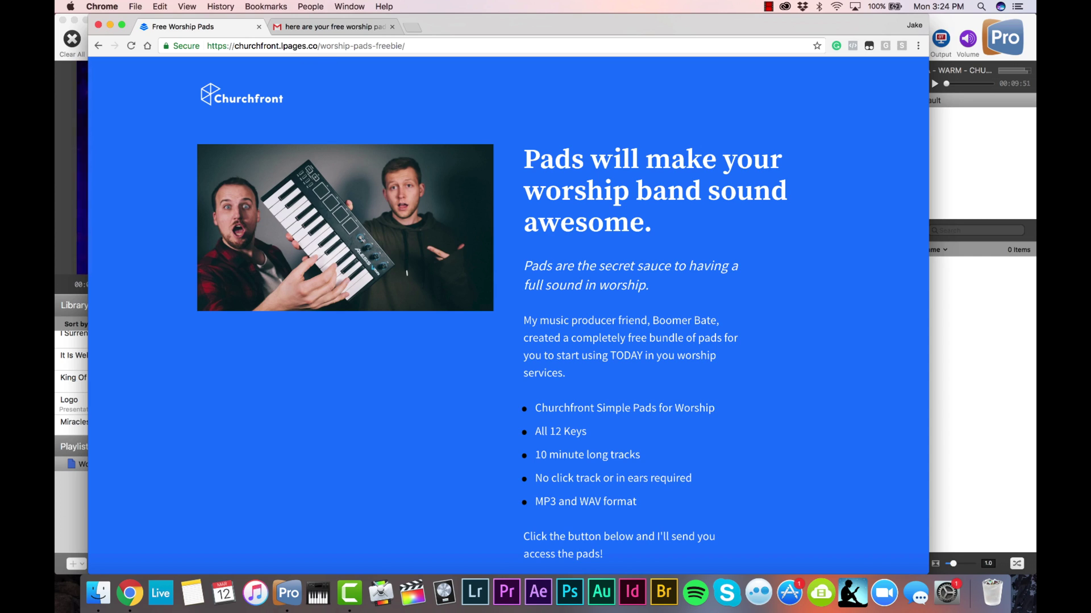
pyautogui.scroll(-3, 265, 196)
pyautogui.click(602, 497)
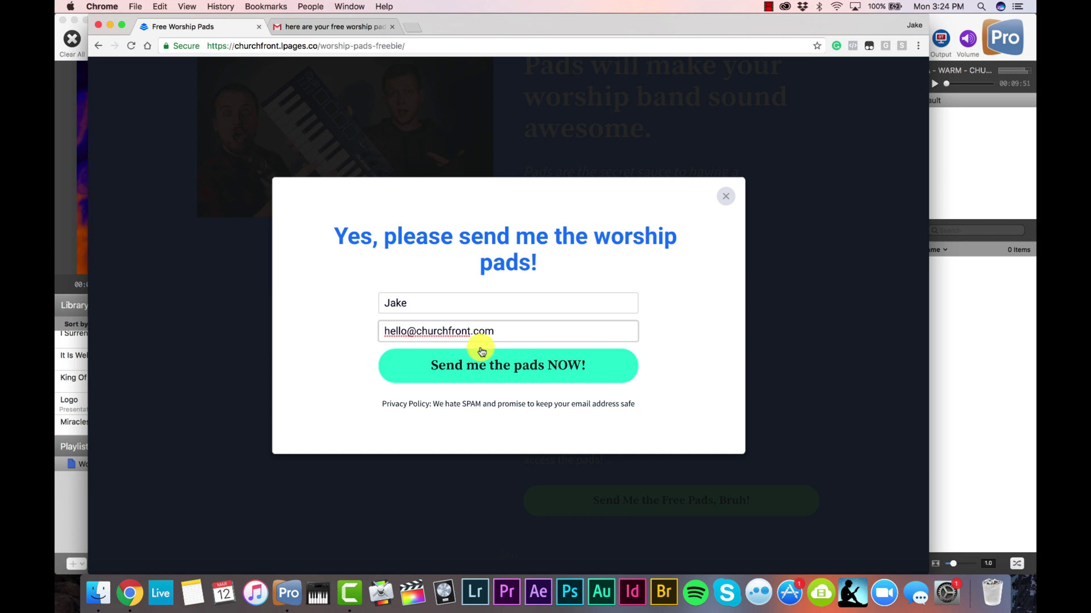
pyautogui.click(496, 362)
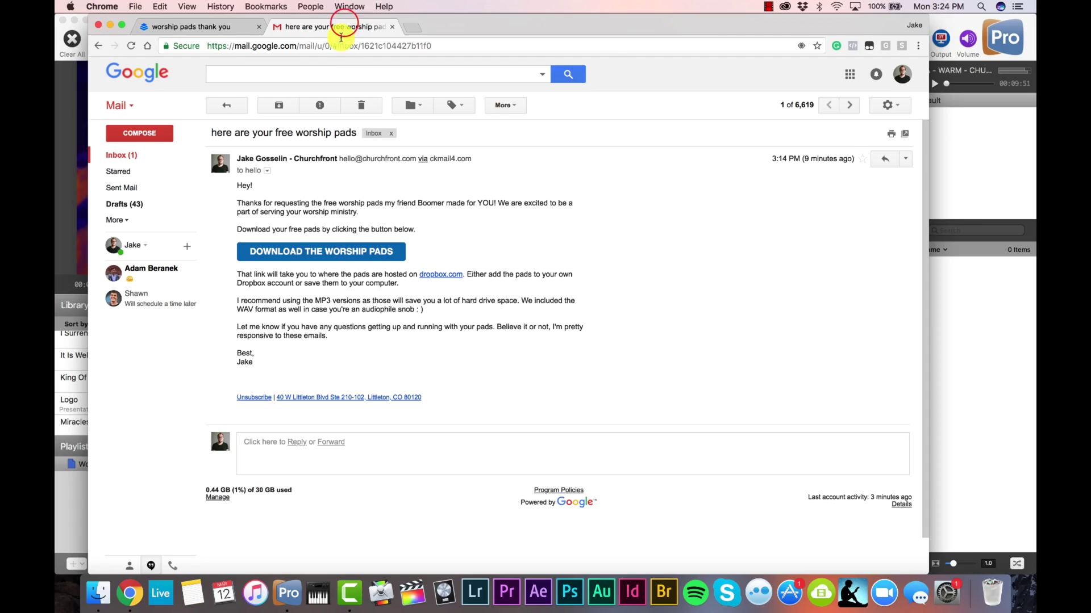
# - Follow the e-mail's 'DOWNLOAD THE WORSHIP PADS' link to the Dropbox MP3 Files folder
pyautogui.click(329, 250)
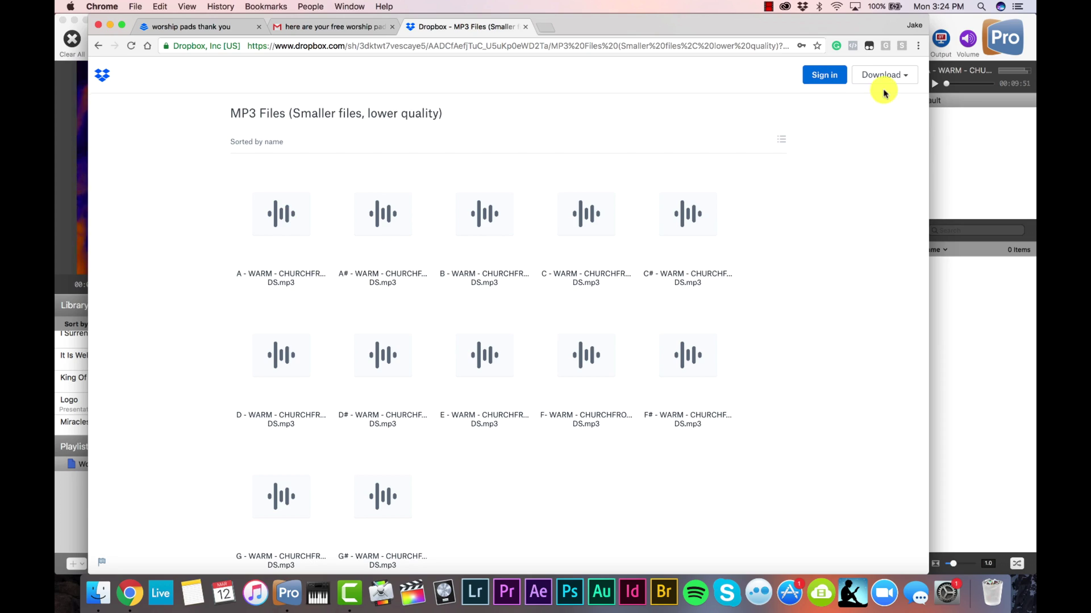
# - Direct-download the MP3 Files folder as a zip and extract it in Downloads
pyautogui.click(889, 77)
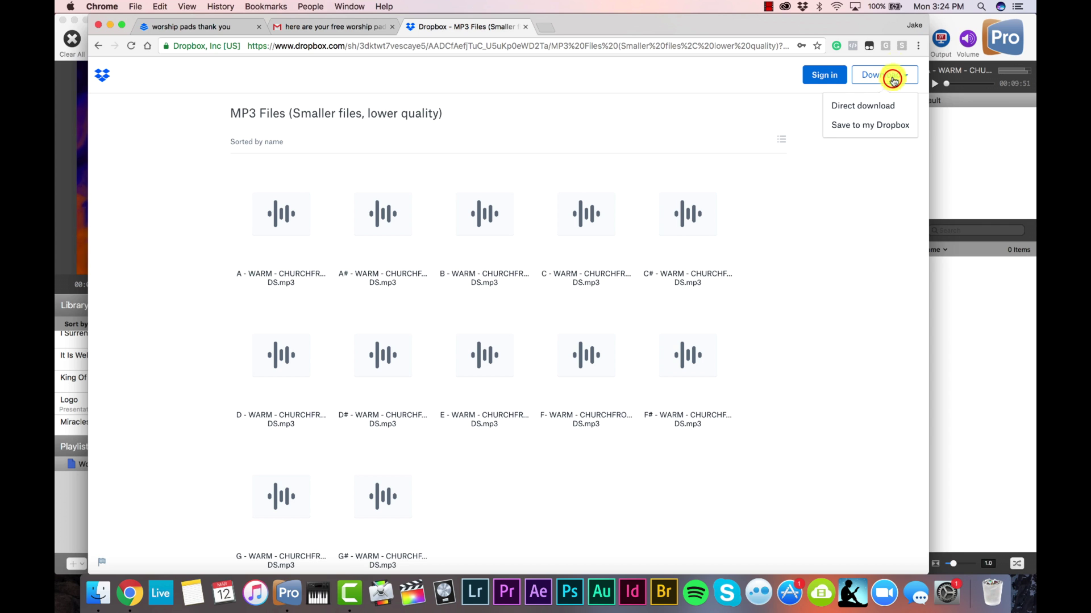
pyautogui.click(868, 108)
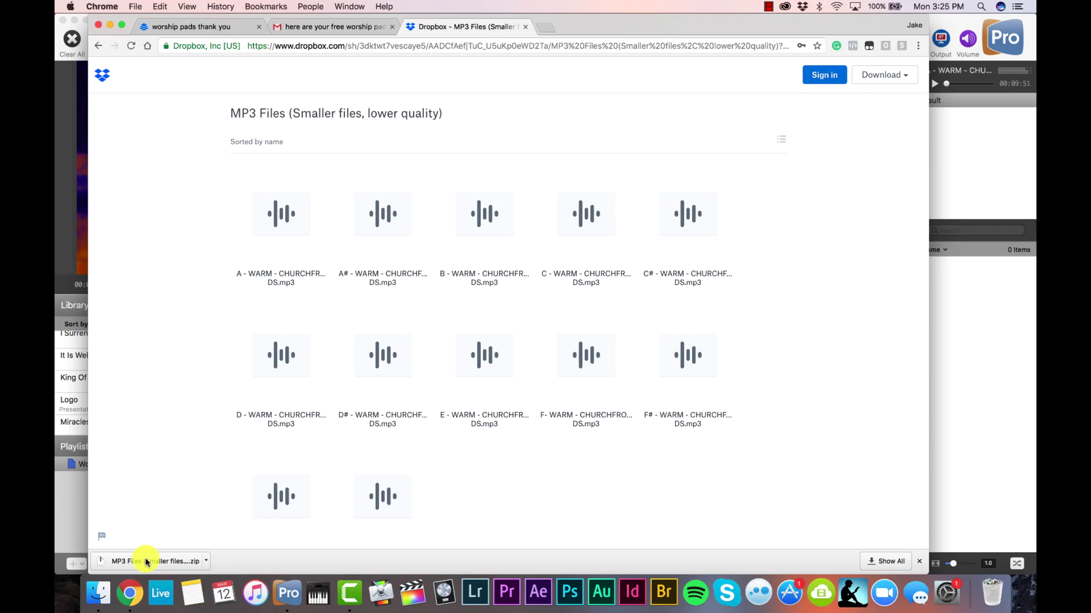
pyautogui.click(147, 560)
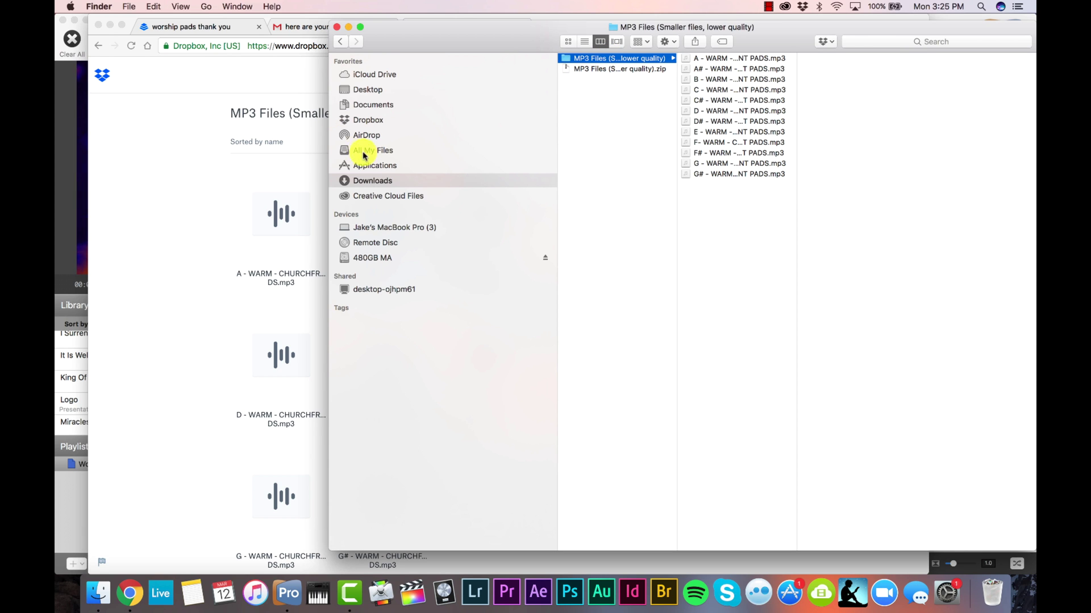
# - Place the MP3 Files folder in Documents and return to ProPresenter 6
pyautogui.click(384, 111)
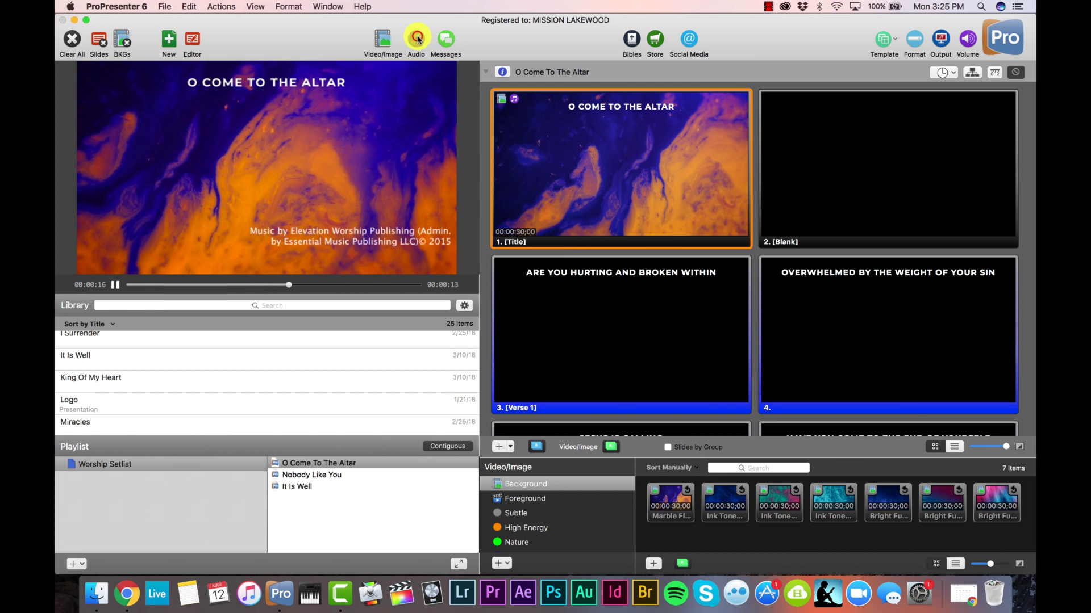
# - Show the audio bin and add a new audio playlist named 'Churchfront Pads'
pyautogui.click(418, 39)
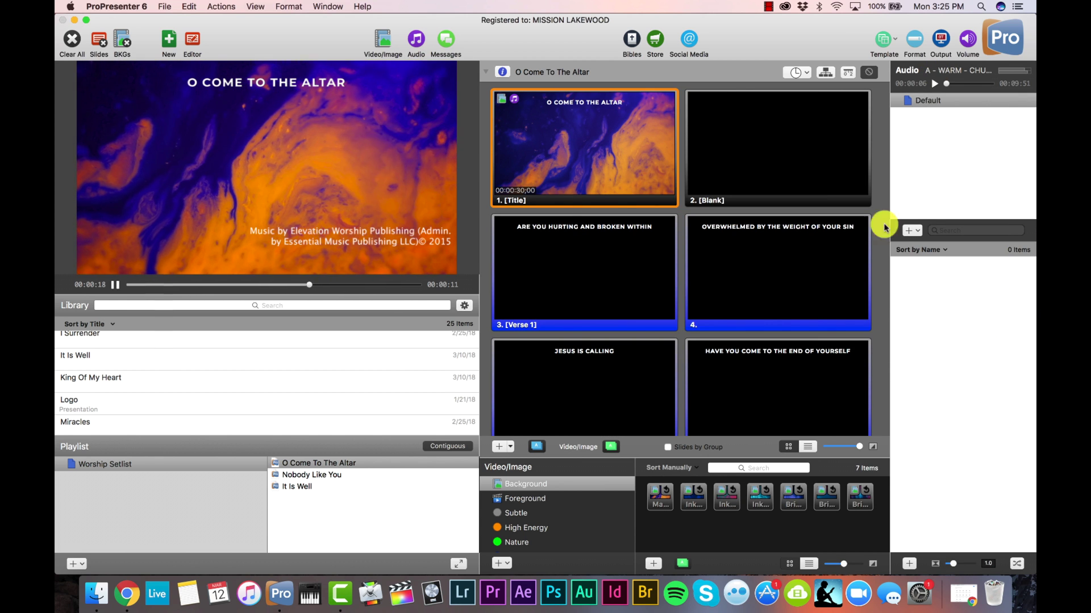
pyautogui.click(914, 231)
pyautogui.click(926, 242)
pyautogui.write('Churchfront Pads')
pyautogui.press('Return')
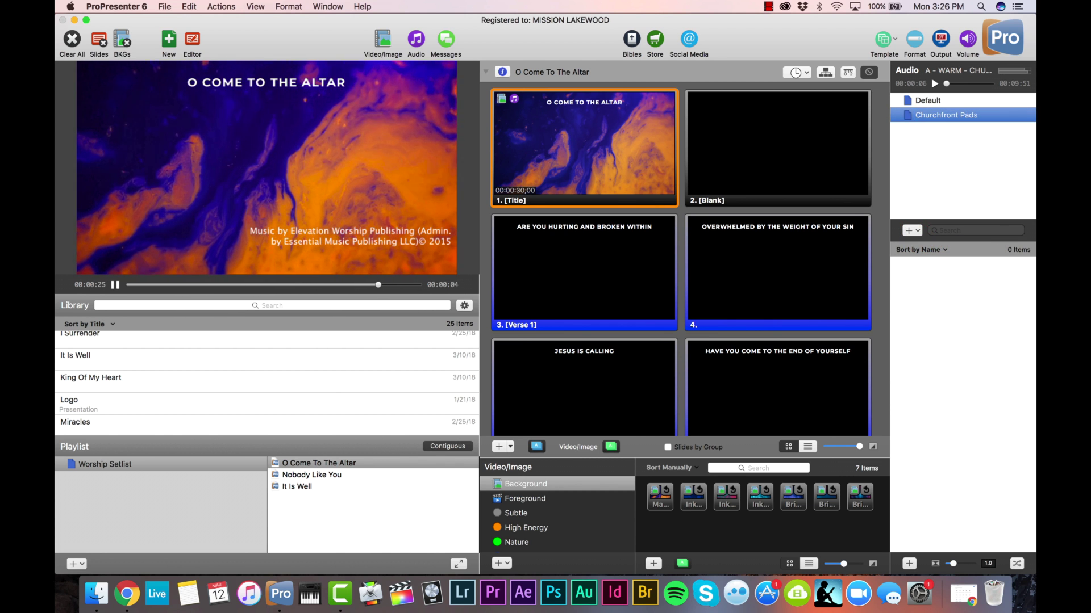
# - Drag the twelve pad MP3s, A through G#, from Documents > MP3 Files into the playlist
pyautogui.click(97, 595)
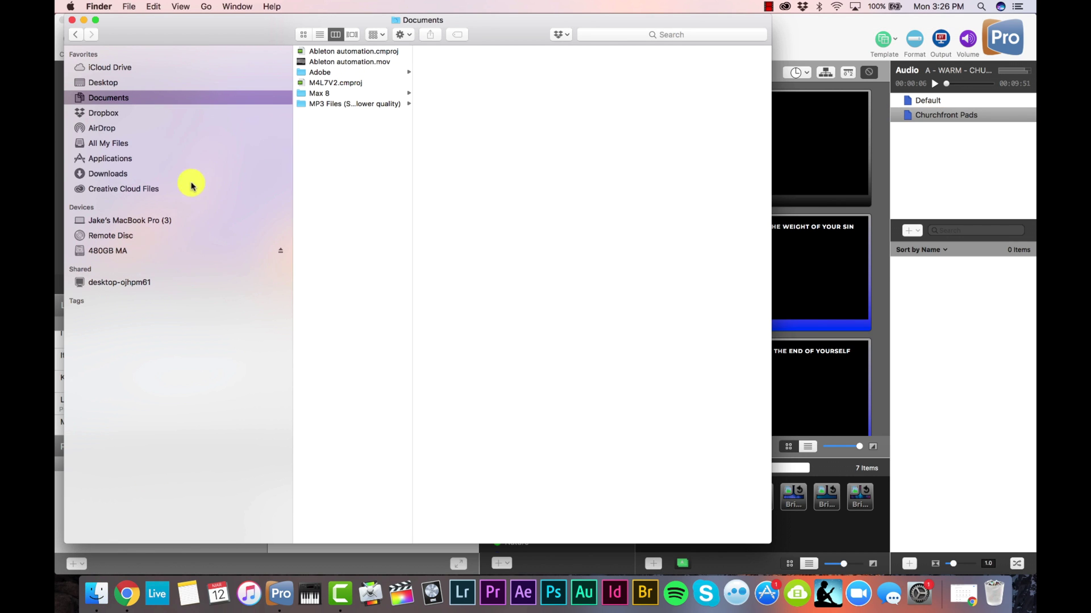
pyautogui.click(349, 103)
pyautogui.click(460, 52)
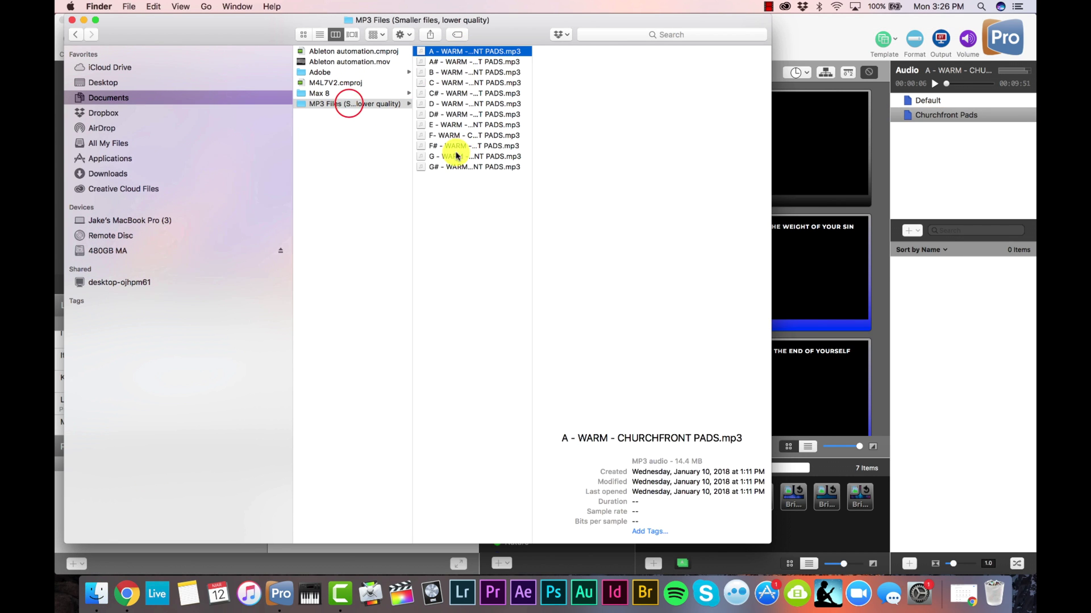
pyautogui.keyDown('shift'); pyautogui.click(452, 167); pyautogui.keyUp('shift')
pyautogui.moveTo(449, 101); pyautogui.dragTo(947, 359)
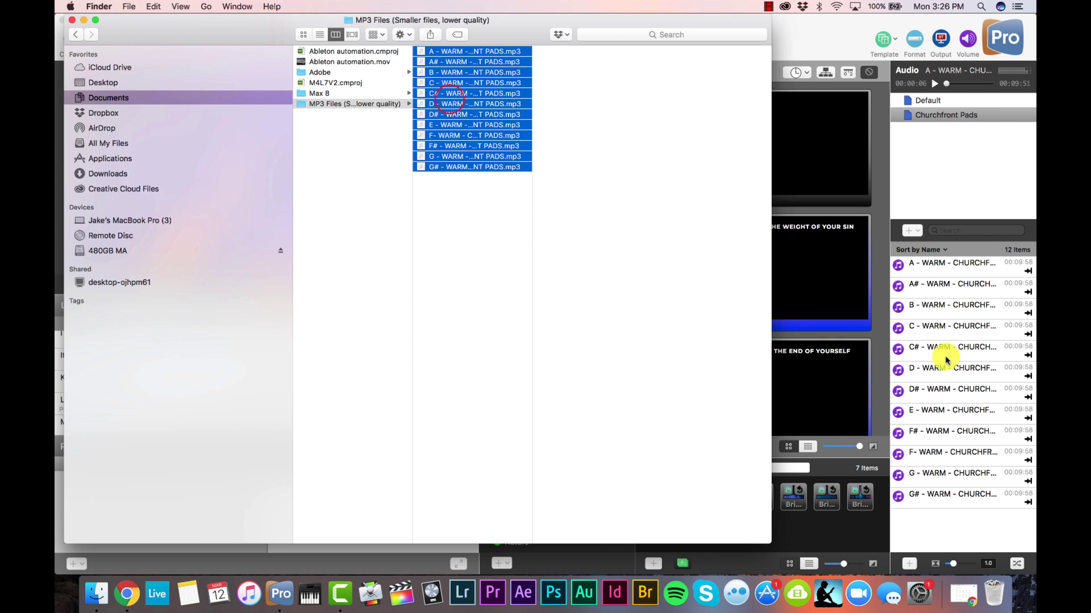
# - Close Finder and select all twelve pad tracks in the Churchfront Pads playlist
pyautogui.click(72, 21)
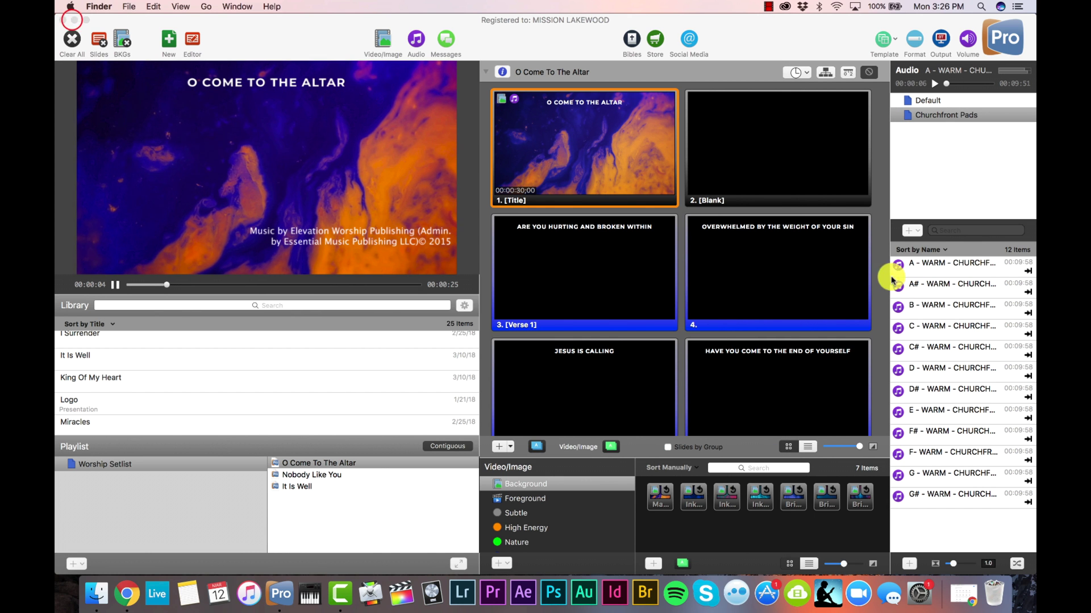
pyautogui.click(963, 264)
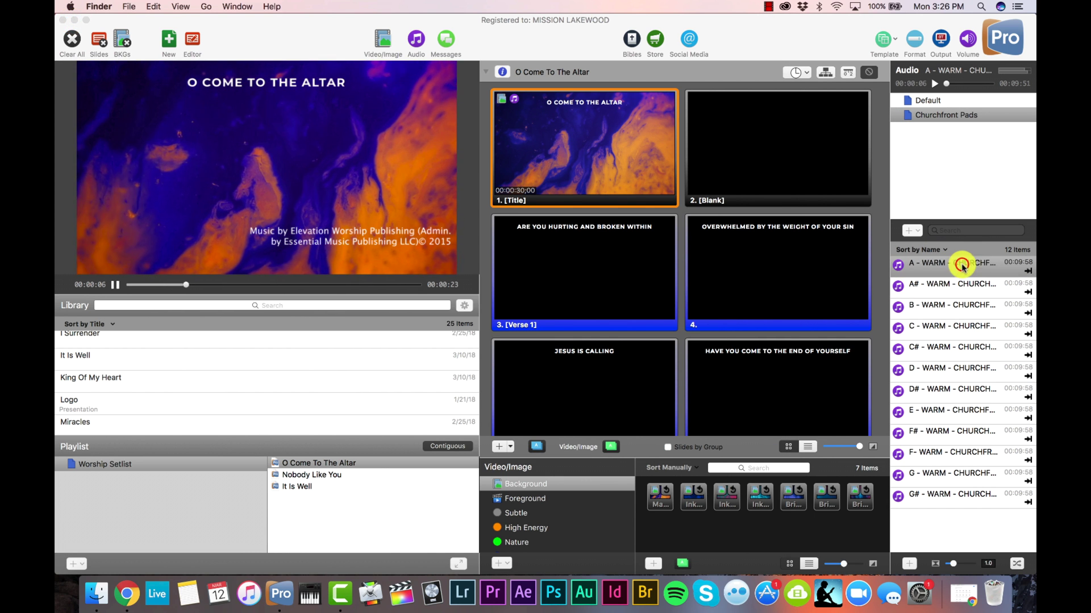
pyautogui.keyDown('shift'); pyautogui.click(957, 497); pyautogui.keyUp('shift')
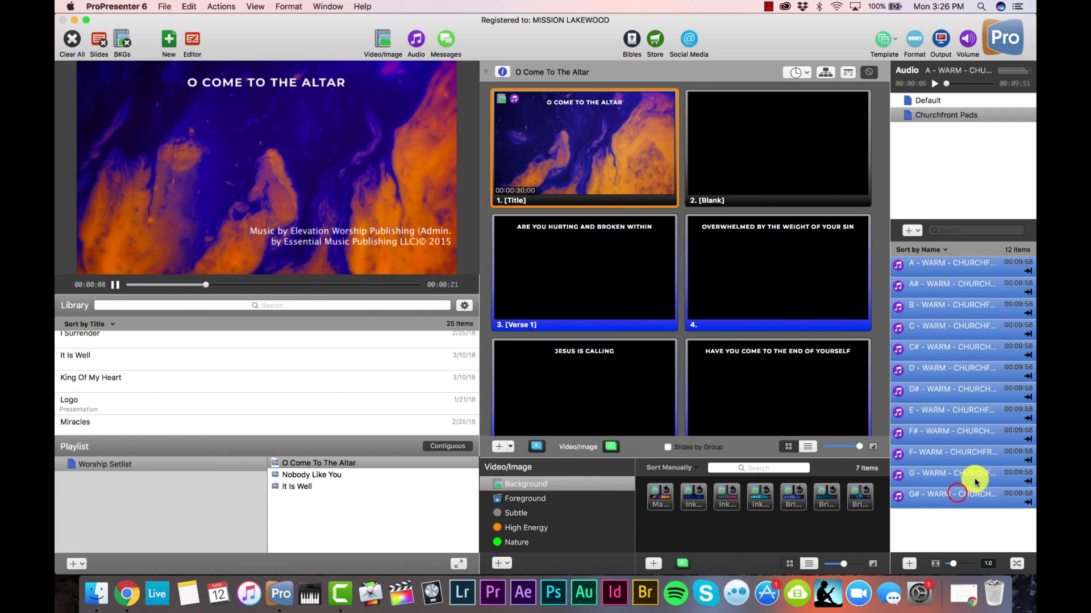
# - Set the playback behavior of the twelve selected pad tracks to Loop
pyautogui.rightClick(974, 408)
pyautogui.moveTo(936, 425)
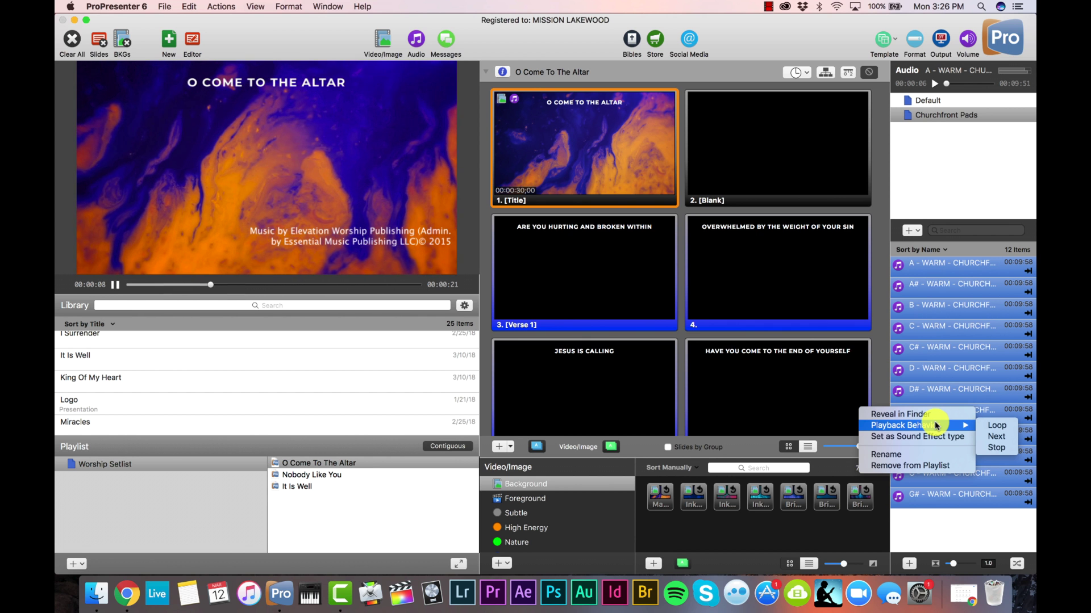
pyautogui.click(998, 425)
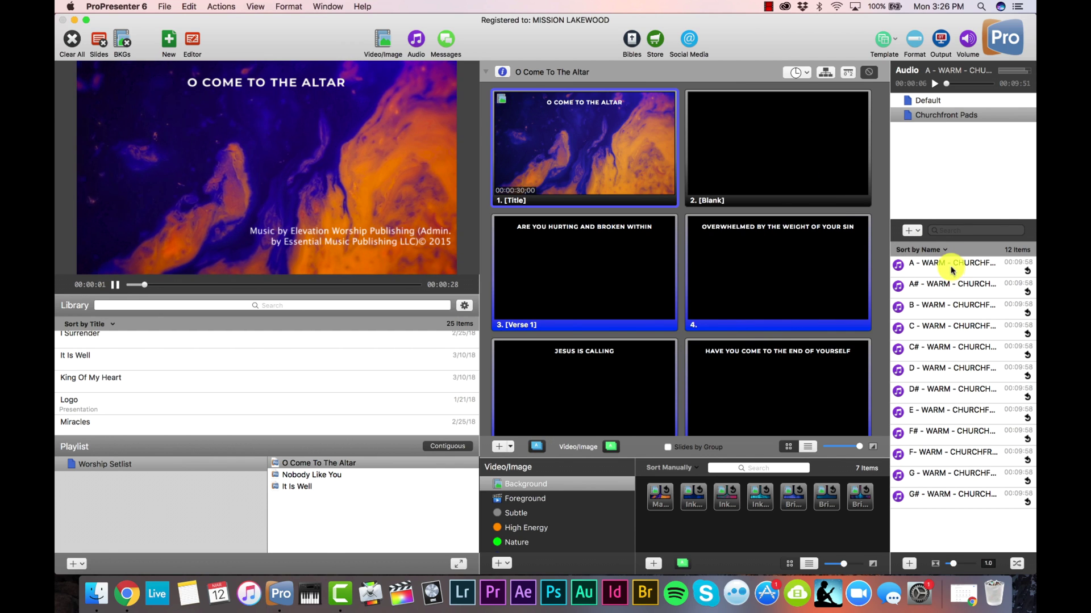
# - Preview the A and C pads, set audio transition to 2.5, then play D# WARM under the Blank slide
pyautogui.click(952, 269)
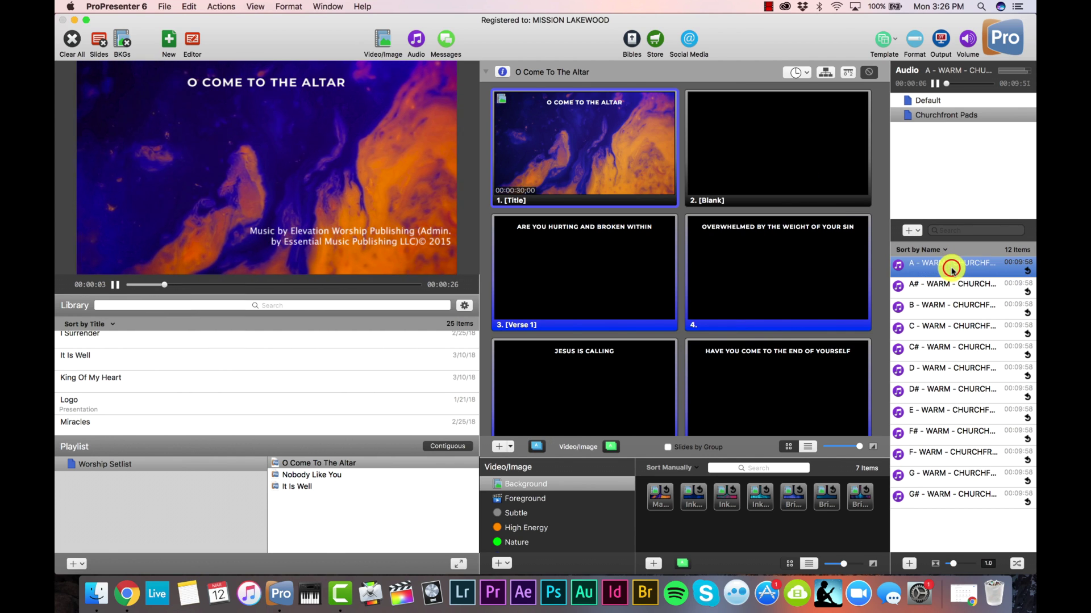
pyautogui.click(964, 335)
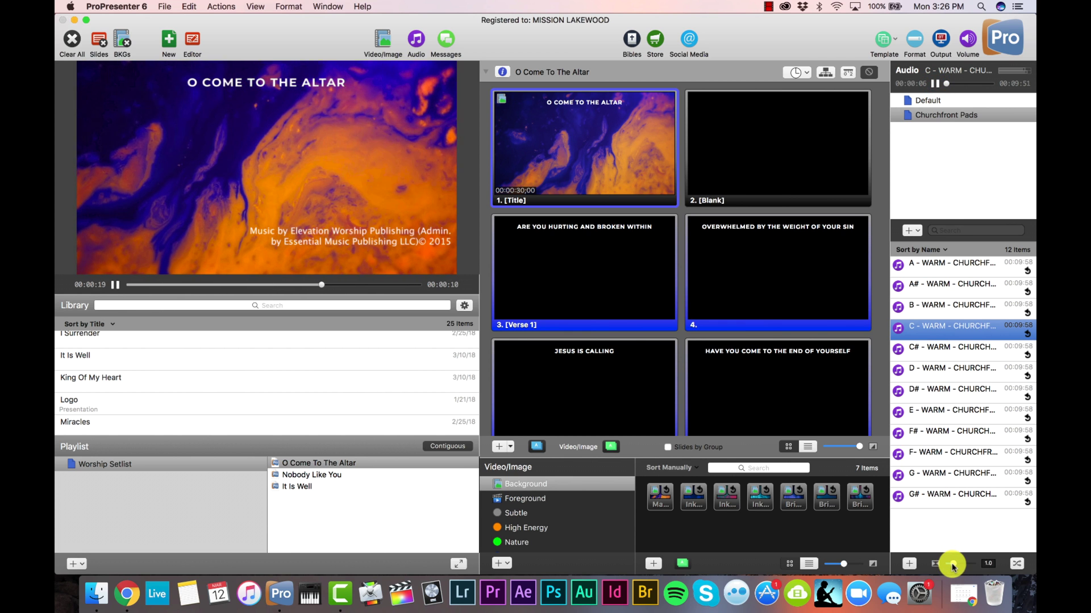
pyautogui.moveTo(953, 565); pyautogui.dragTo(955, 565)
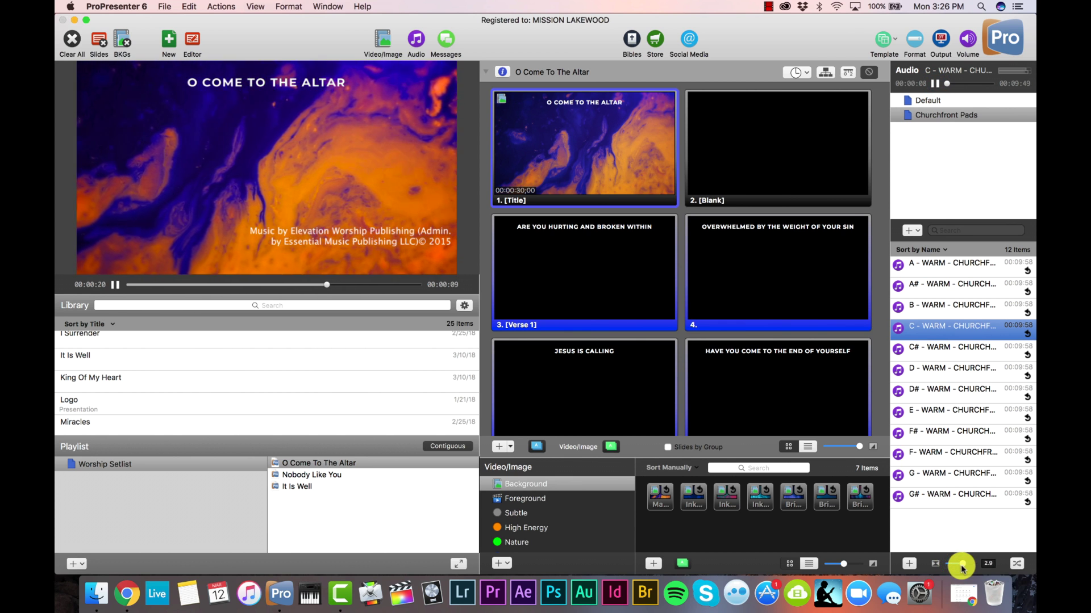
pyautogui.click(951, 388)
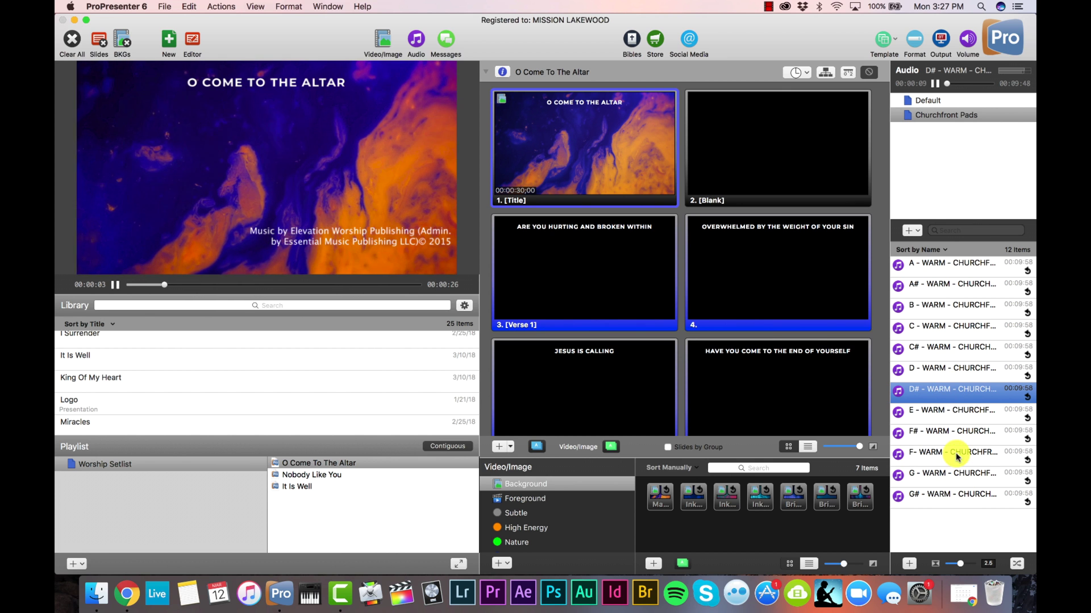
pyautogui.press('Right')
# - Attach A - WARM to the O Come To The Altar title slide and trigger it to test
pyautogui.click(936, 84)
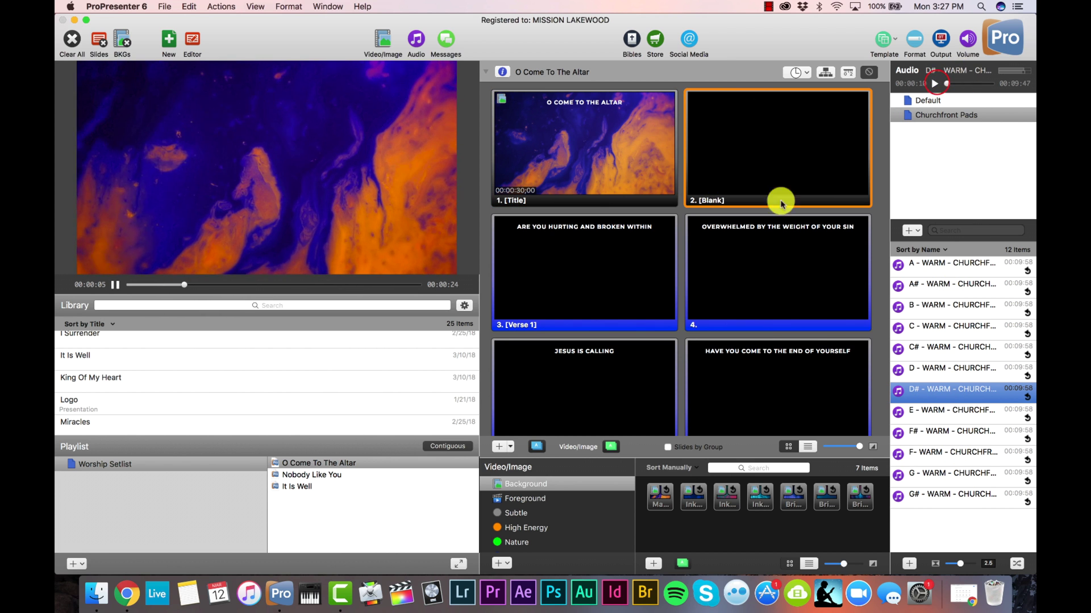
pyautogui.scroll(-5, 592, 183)
pyautogui.scroll(5, 592, 183)
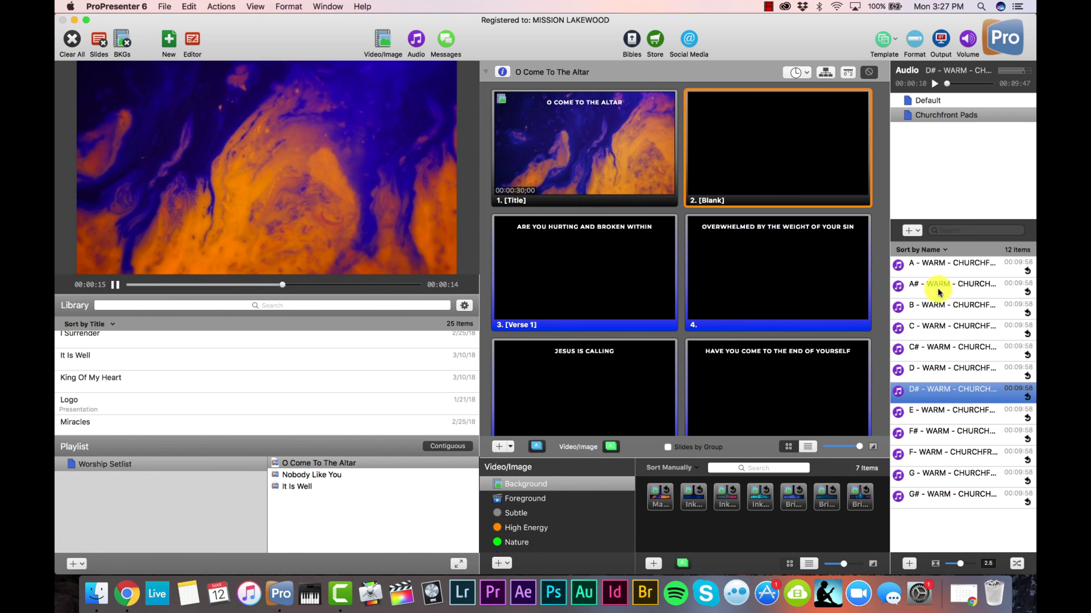
pyautogui.moveTo(941, 271); pyautogui.dragTo(596, 142)
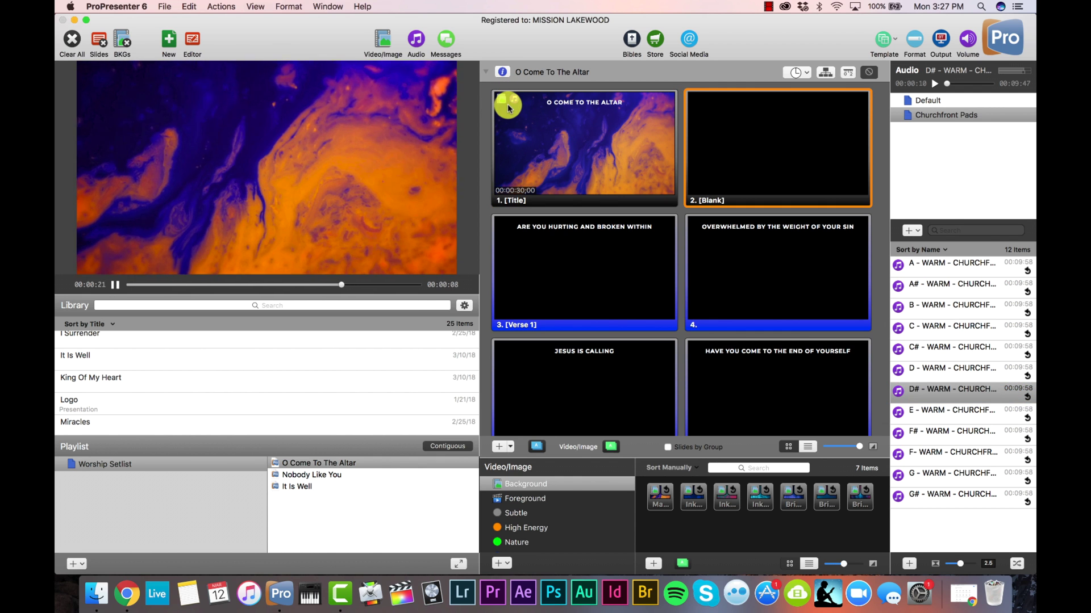
pyautogui.click(590, 132)
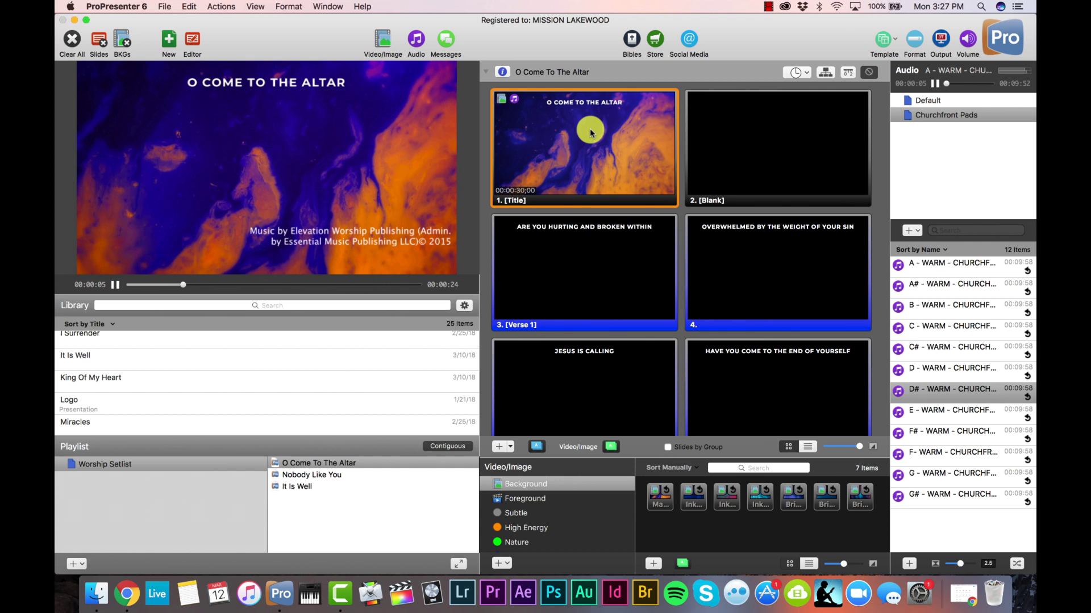
# - Attach G - WARM to the Nobody Like You title slide and trigger it to test
pyautogui.scroll(-15, 590, 132)
pyautogui.scroll(-10, 590, 132)
pyautogui.scroll(-3, 591, 132)
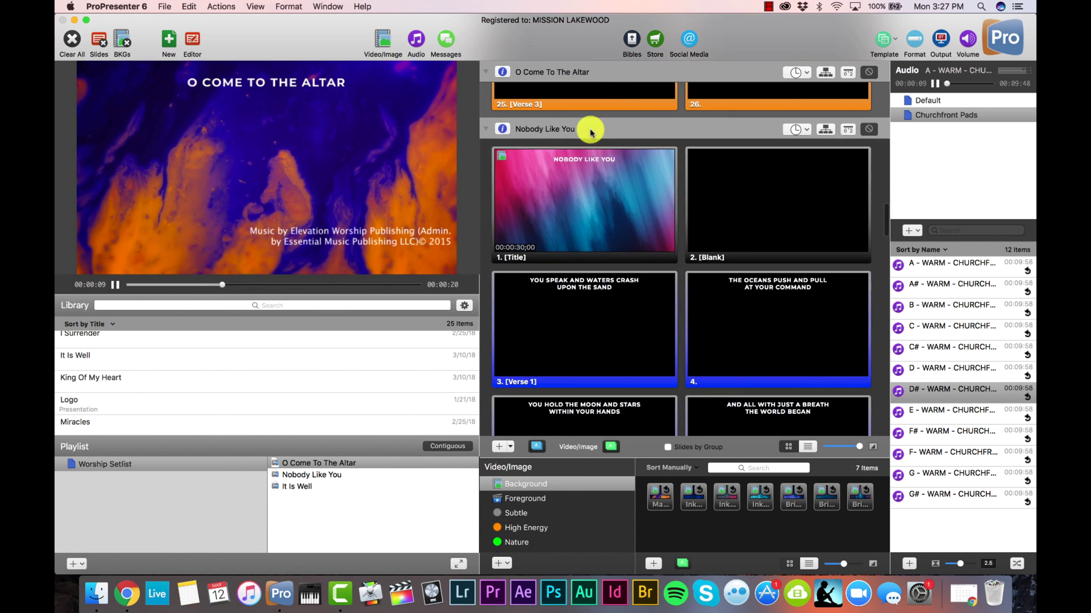
pyautogui.moveTo(951, 482); pyautogui.dragTo(592, 205)
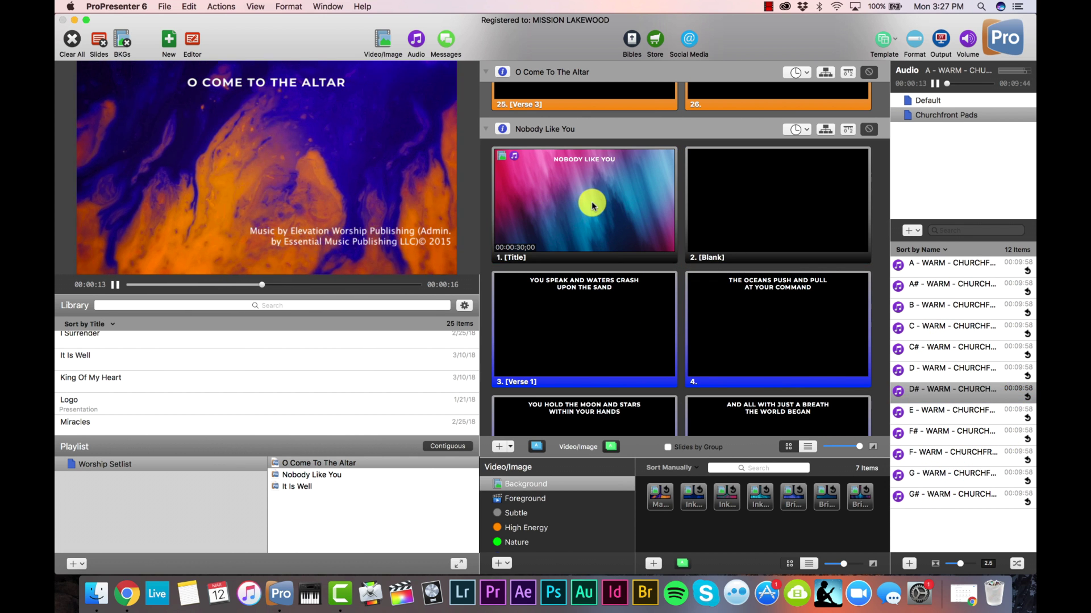
pyautogui.click(593, 206)
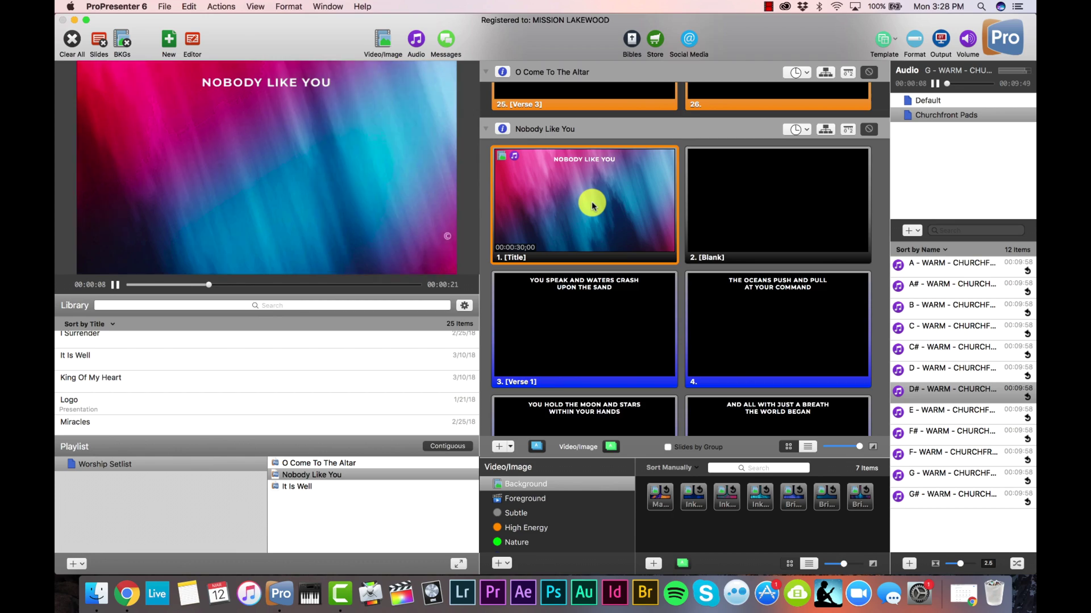
# - Attach C - WARM to the It Is Well title slide and trigger it to test
pyautogui.scroll(-10, 591, 201)
pyautogui.scroll(-15, 591, 201)
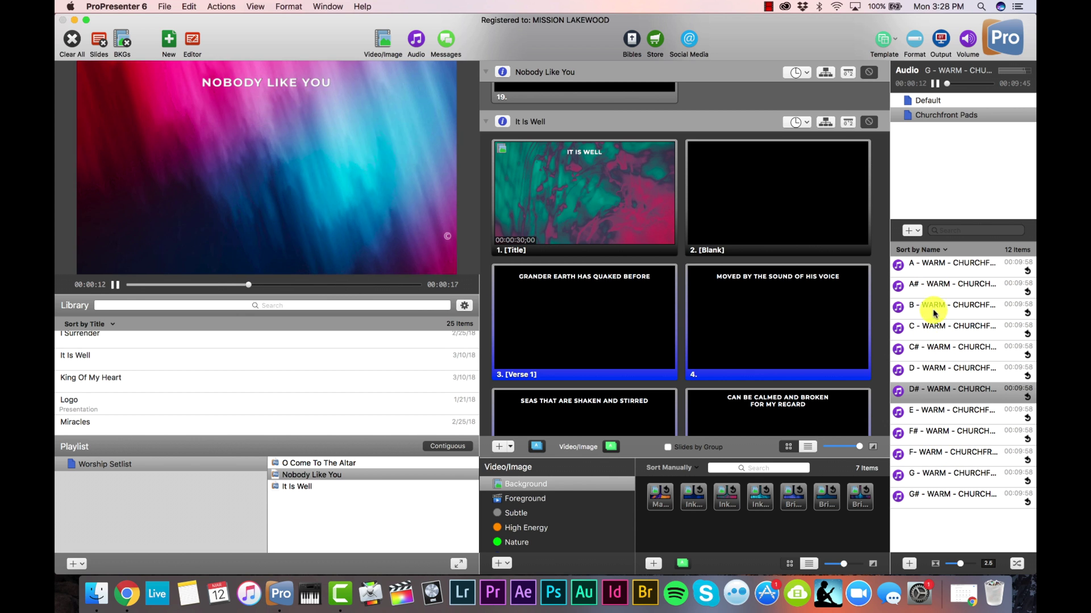
pyautogui.moveTo(941, 327); pyautogui.dragTo(613, 227)
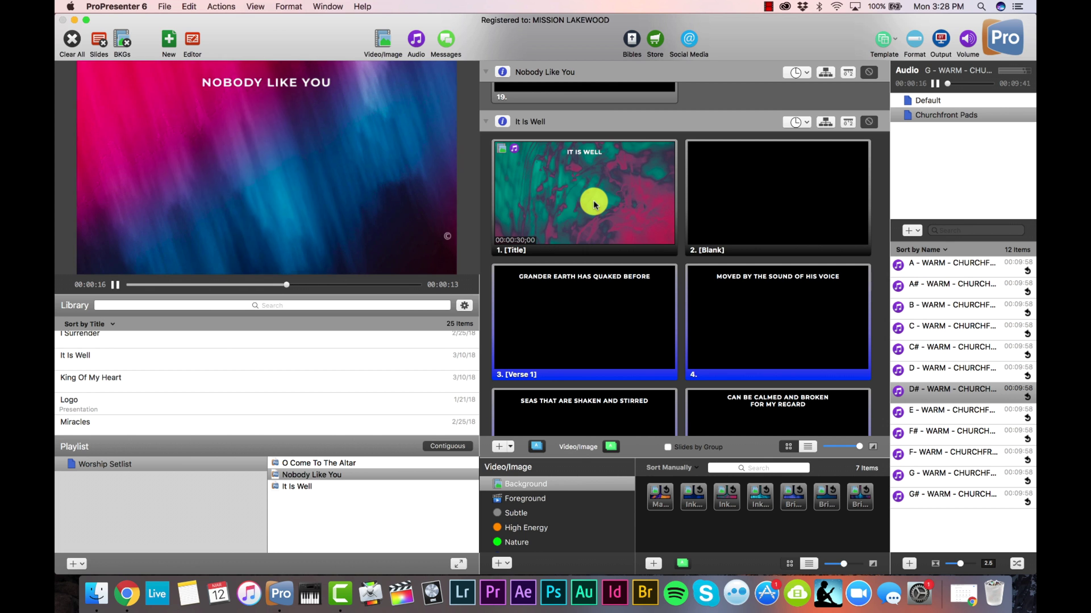
pyautogui.click(613, 195)
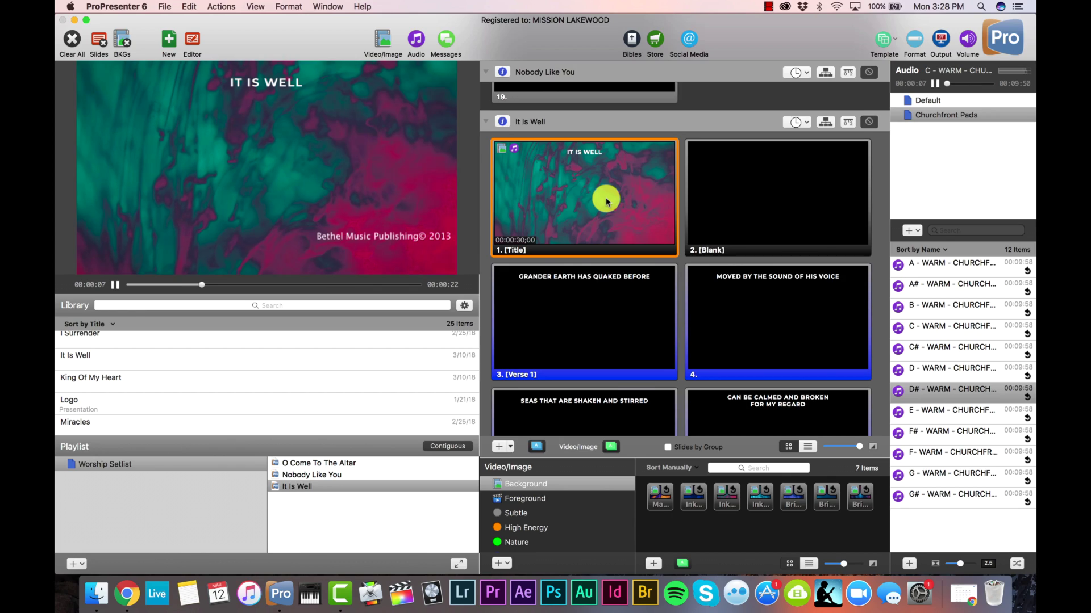
# - Take the O Come To The Altar title slide live so the A warm pad starts
pyautogui.scroll(15, 605, 202)
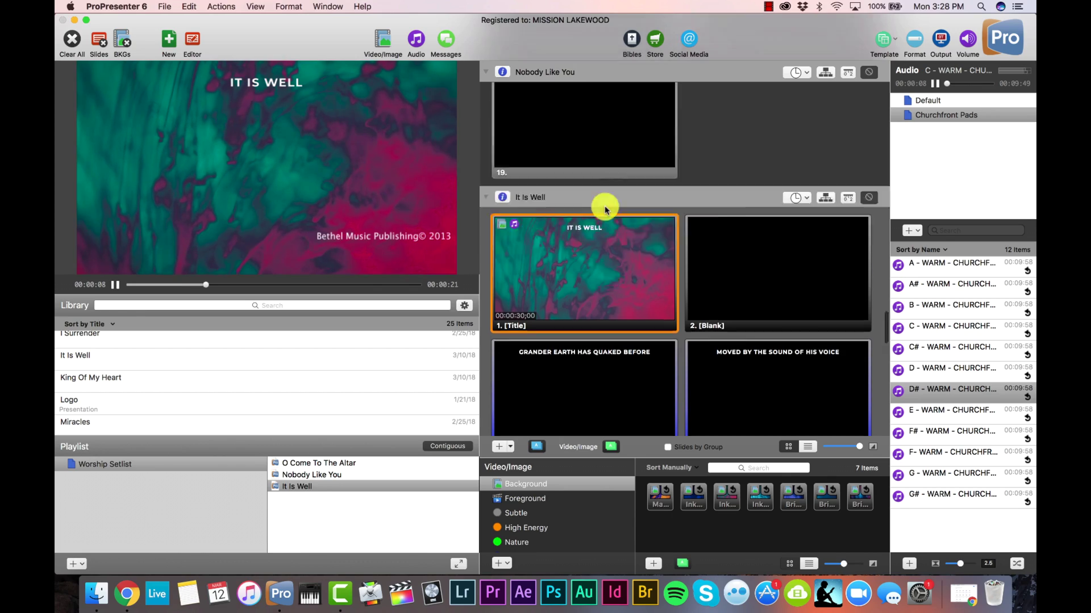
pyautogui.click(598, 142)
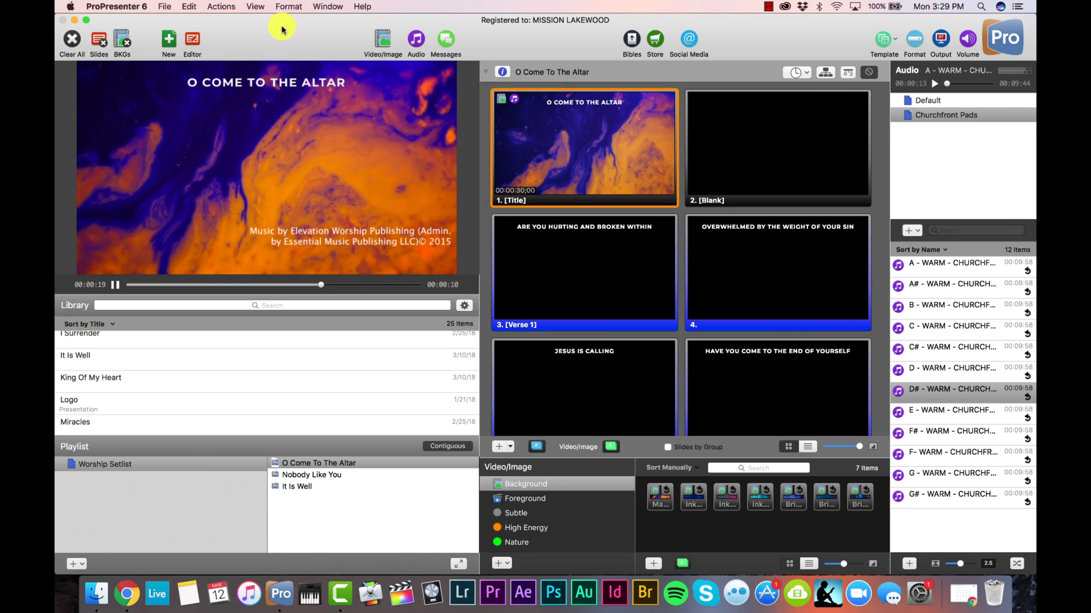
# - Add a Clear Audio toolbar button, retrigger the title slide, and stop its pad with it
pyautogui.click(254, 7)
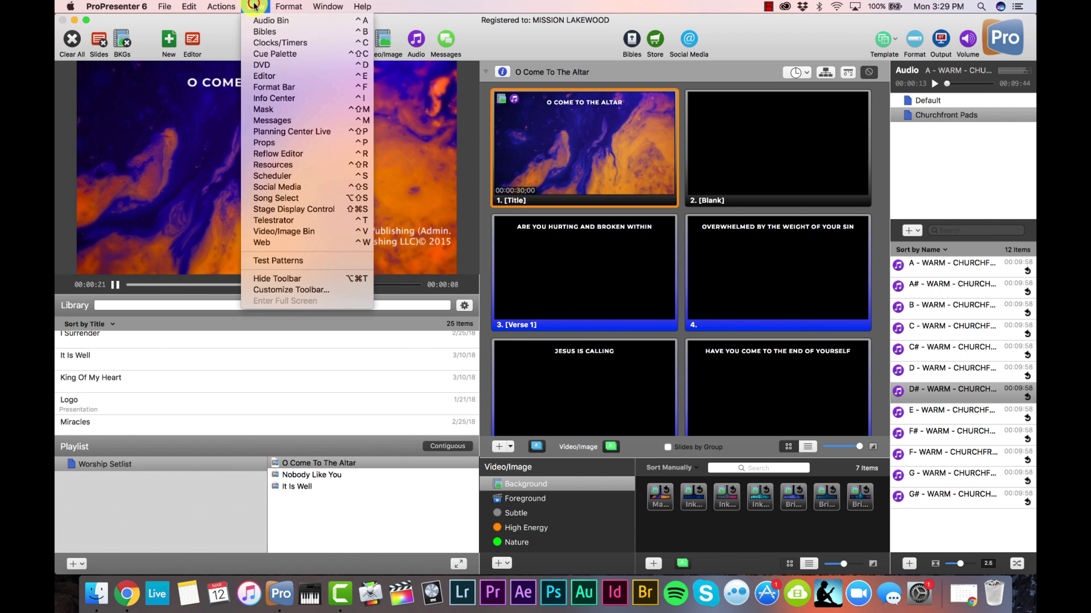
pyautogui.click(288, 290)
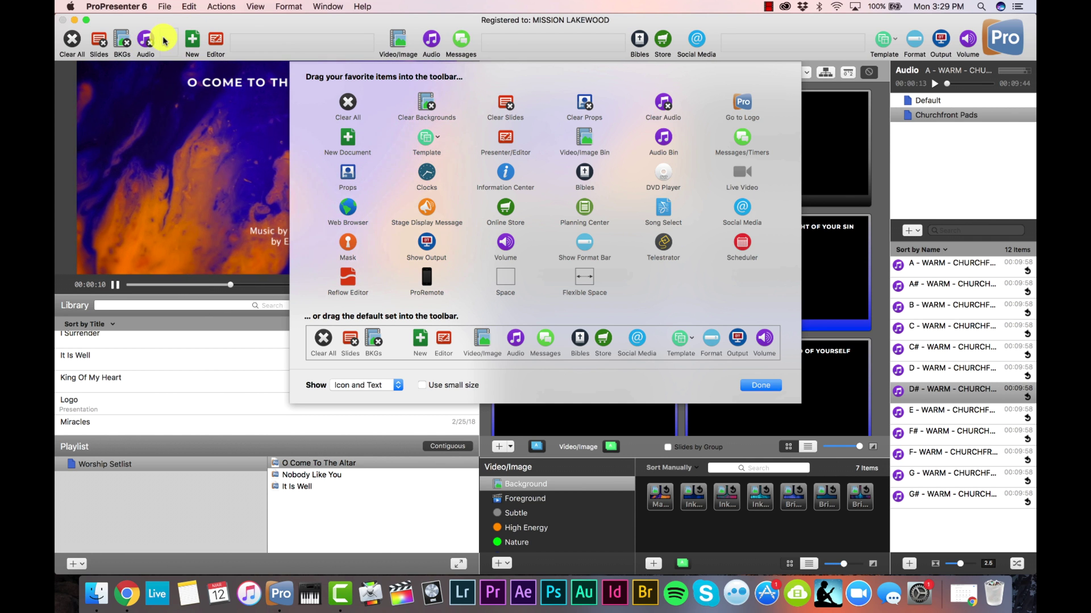
pyautogui.click(758, 385)
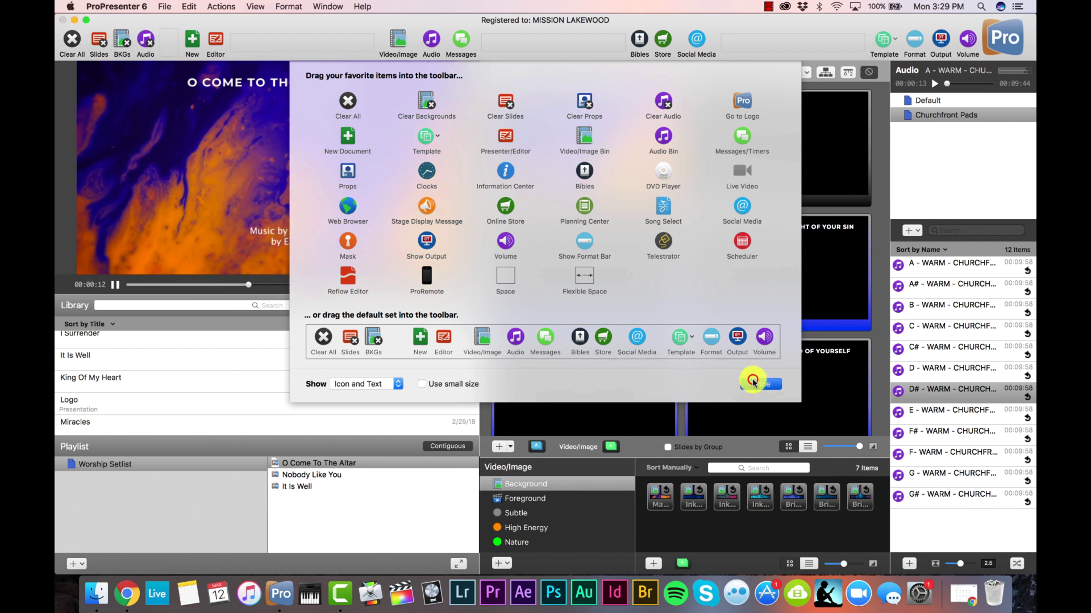
pyautogui.click(574, 145)
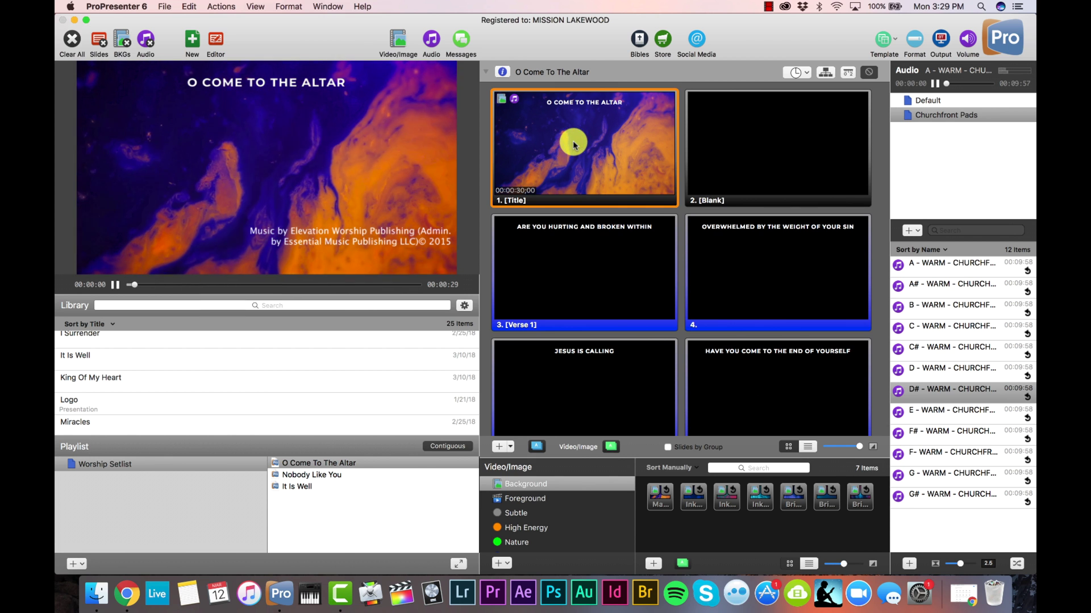
pyautogui.click(152, 41)
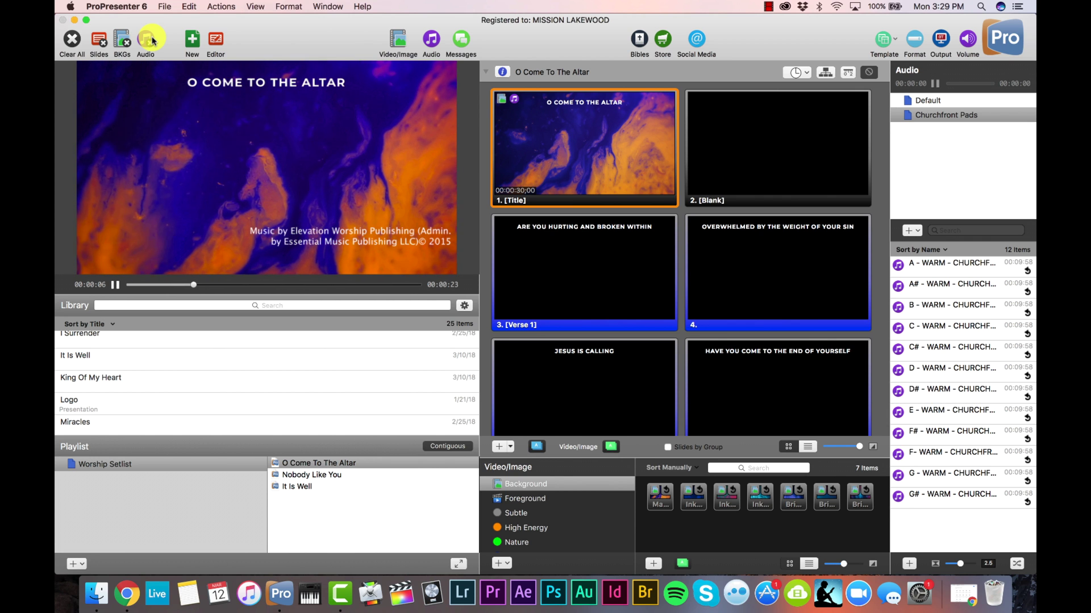